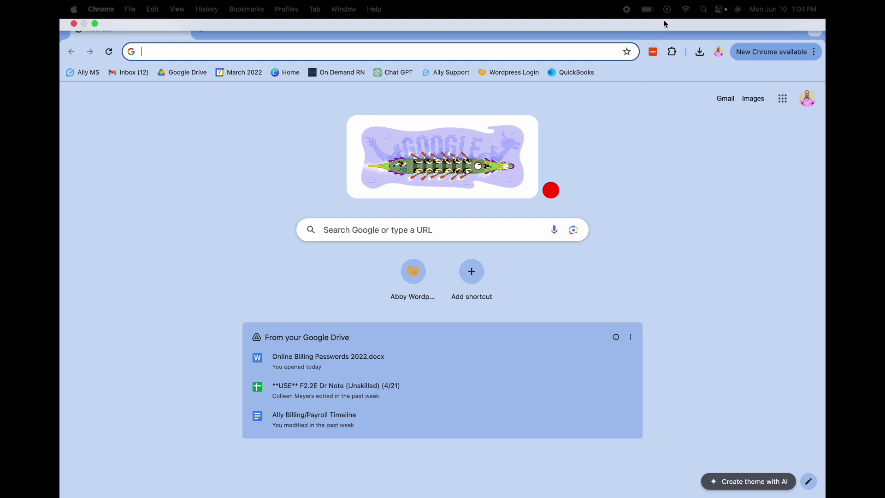
Launch the Zapier Chrome extension and expand the Client Inquiry Sequence zap's form
{"action": "left_click", "coordinate": [653, 52]}
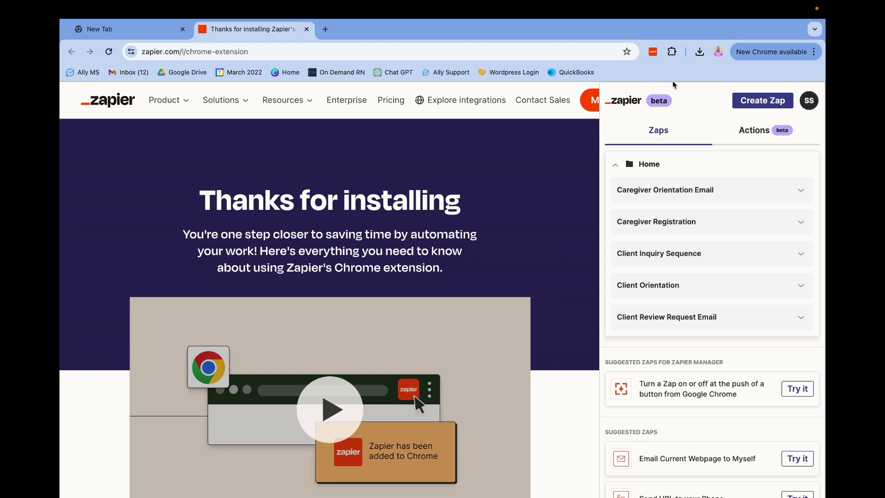
{"action": "left_click", "coordinate": [653, 53]}
{"action": "left_click", "coordinate": [664, 254]}
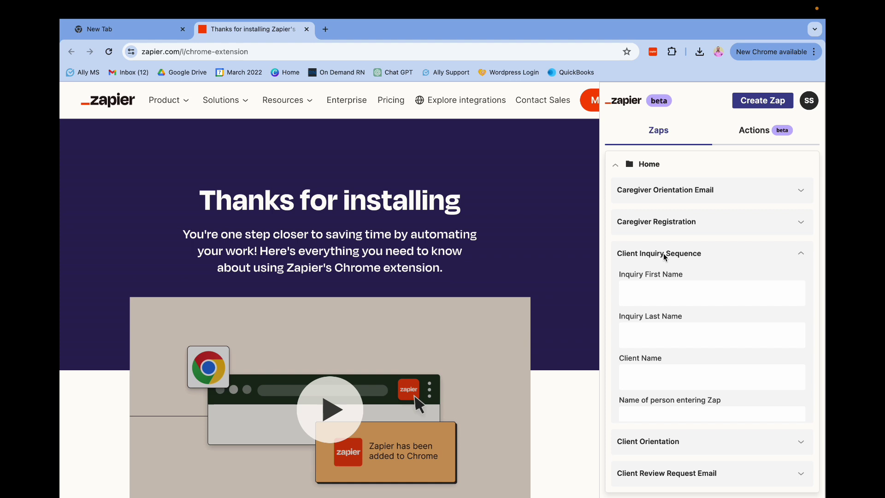
{"action": "left_click", "coordinate": [630, 238]}
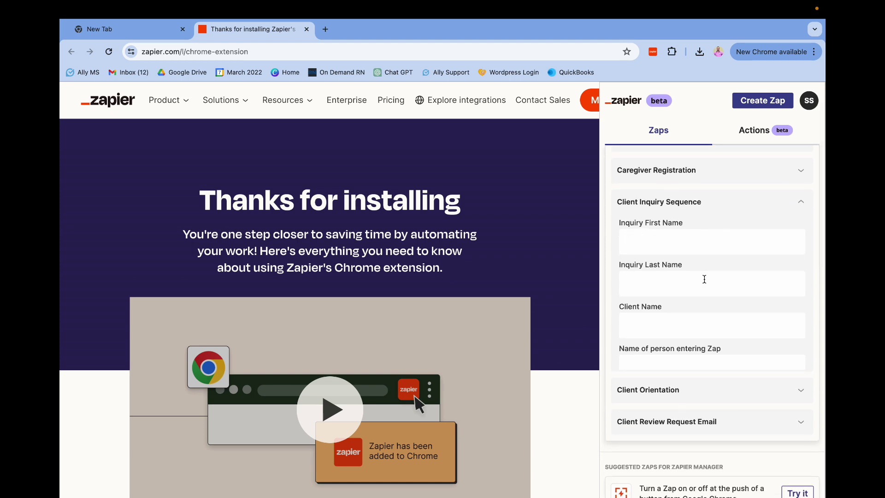
{"action": "scroll", "coordinate": [632, 331], "scroll_direction": "down", "scroll_amount": 2}
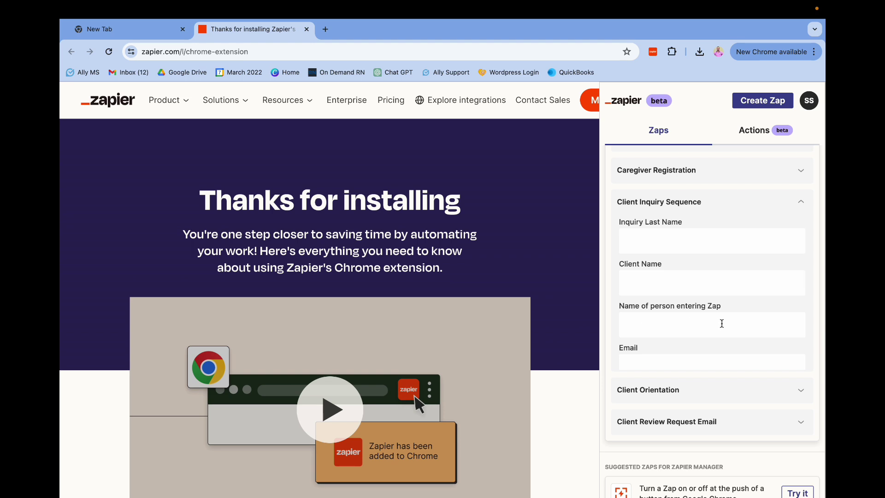
{"action": "scroll", "coordinate": [722, 323], "scroll_direction": "down", "scroll_amount": 1}
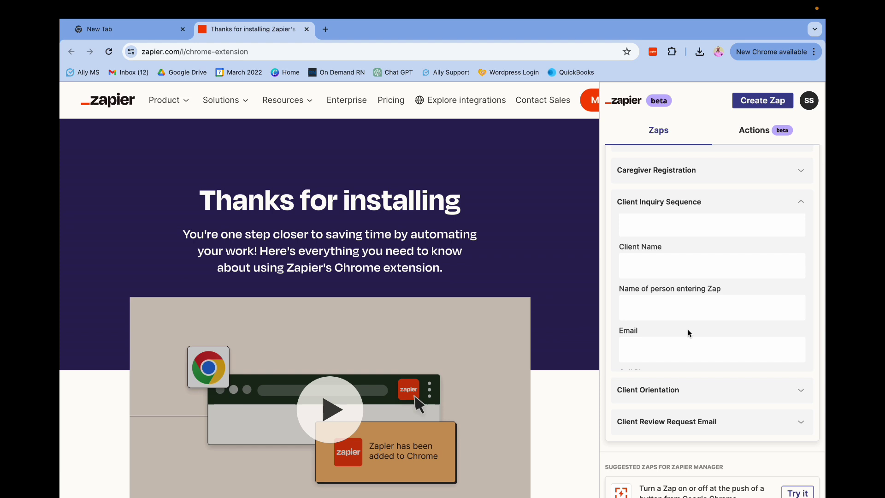
{"action": "scroll", "coordinate": [689, 333], "scroll_direction": "down", "scroll_amount": 2}
{"action": "scroll", "coordinate": [661, 311], "scroll_direction": "down", "scroll_amount": 2}
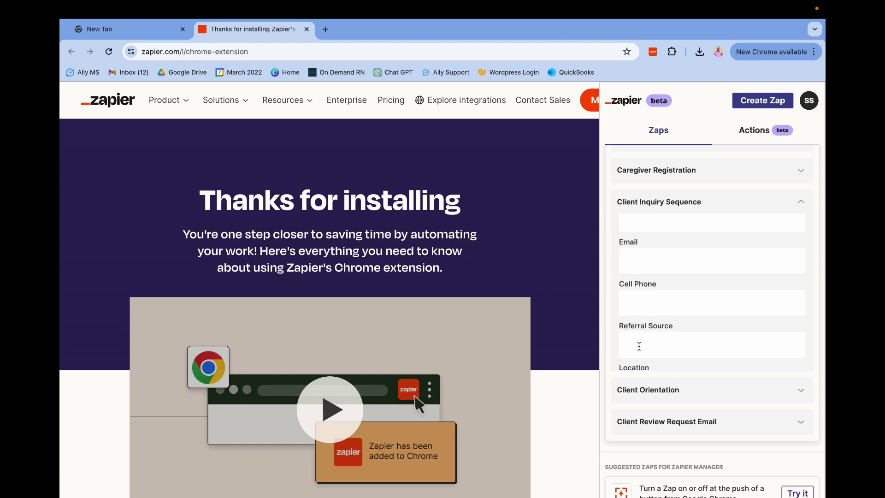
{"action": "scroll", "coordinate": [639, 345], "scroll_direction": "down", "scroll_amount": 2}
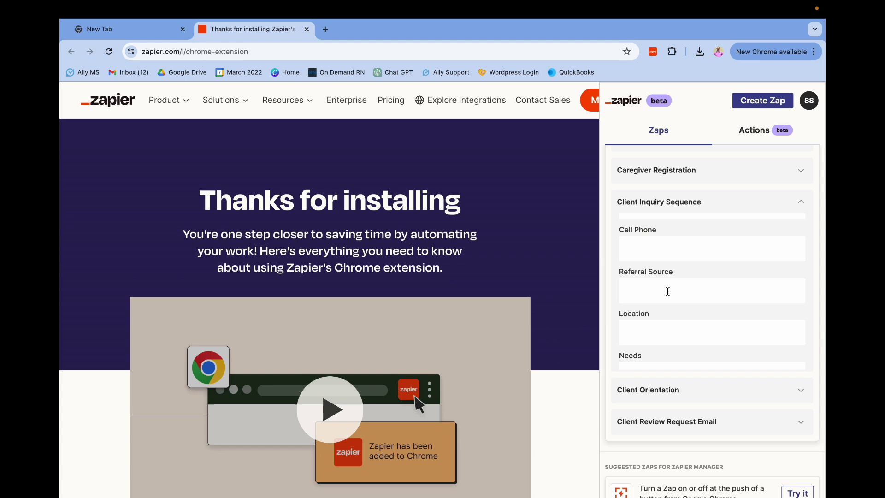
{"action": "scroll", "coordinate": [668, 291], "scroll_direction": "down", "scroll_amount": 2}
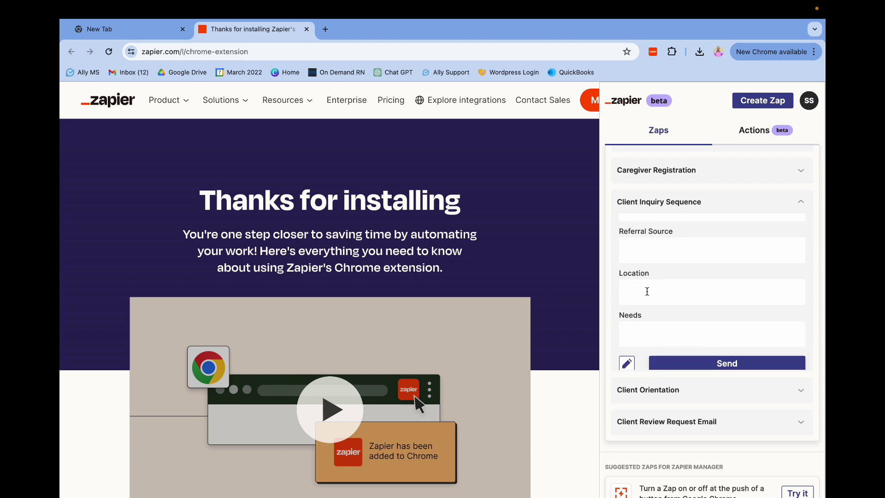
{"action": "left_click", "coordinate": [635, 330]}
{"action": "key", "text": "Return"}
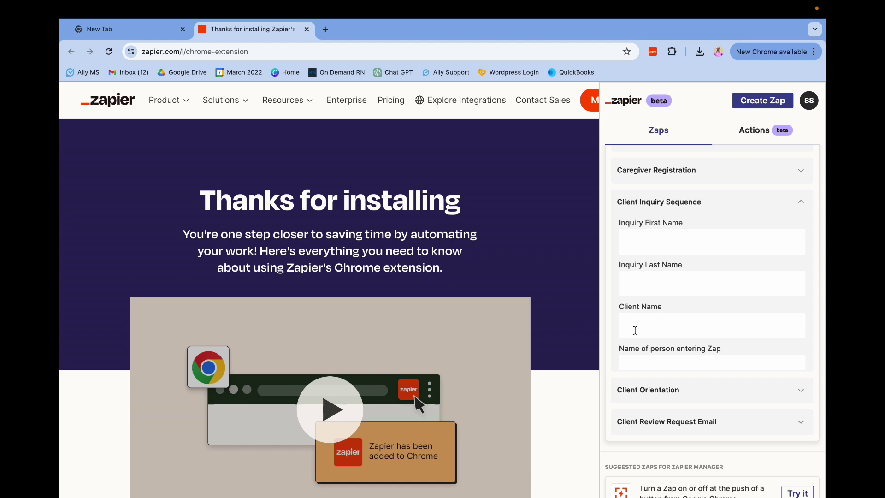
{"action": "scroll", "coordinate": [635, 330], "scroll_direction": "up", "scroll_amount": 1}
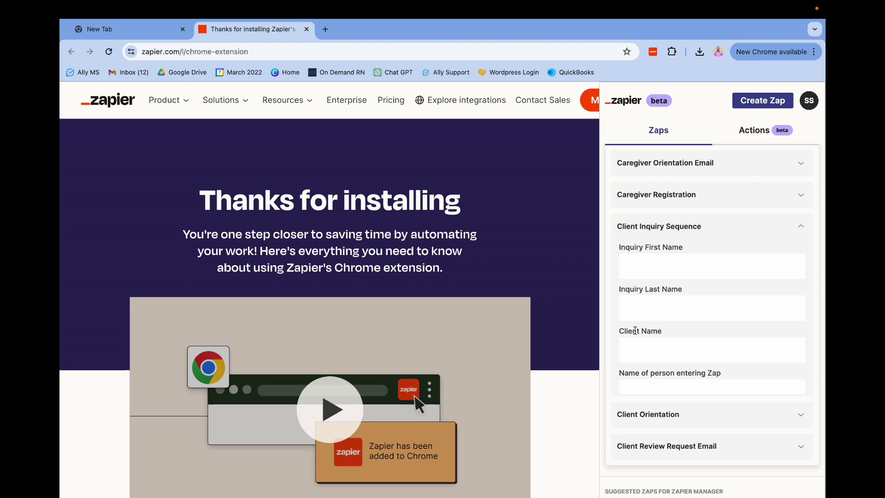
Enter the test client's first and last name, client name 'dad', and entered-by name 'Abby Services'
{"action": "key", "text": "Tab"}
{"action": "key", "text": "Tab"}
{"action": "type", "text": "dad"}
{"action": "key", "text": "Tab"}
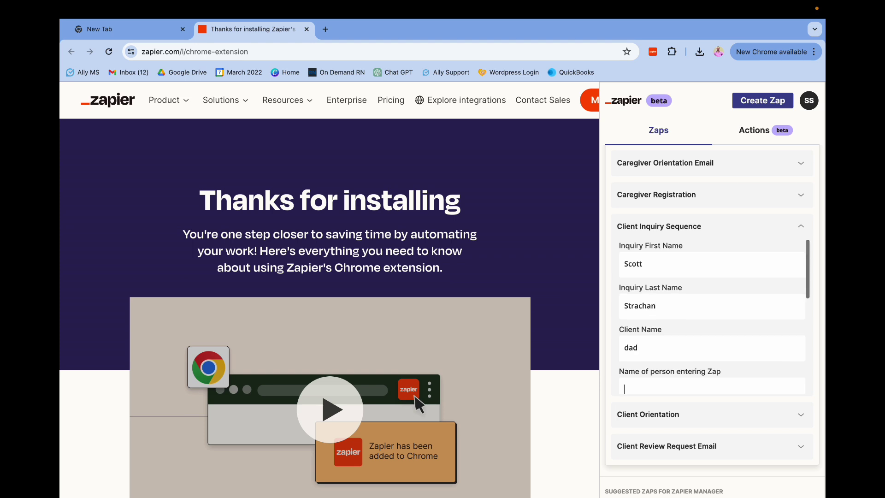
{"action": "type", "text": "S"}
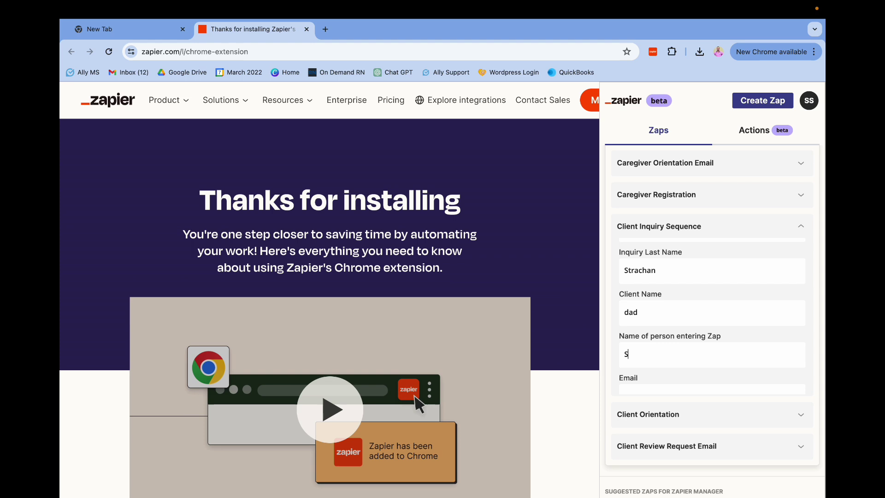
{"action": "type", "text": "co"}
{"action": "key", "text": "BackSpace"}
{"action": "key", "text": "BackSpace"}
{"action": "key", "text": "BackSpace"}
{"action": "type", "text": "Abby Services"}
{"action": "key", "text": "Tab"}
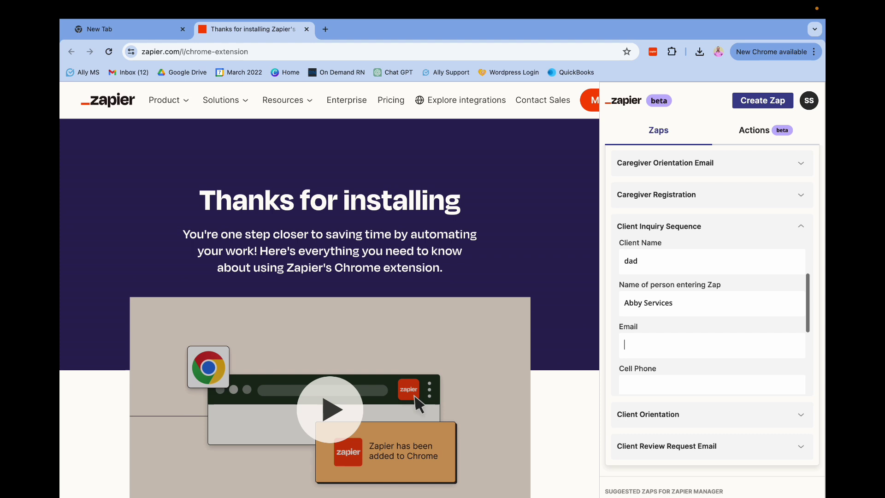
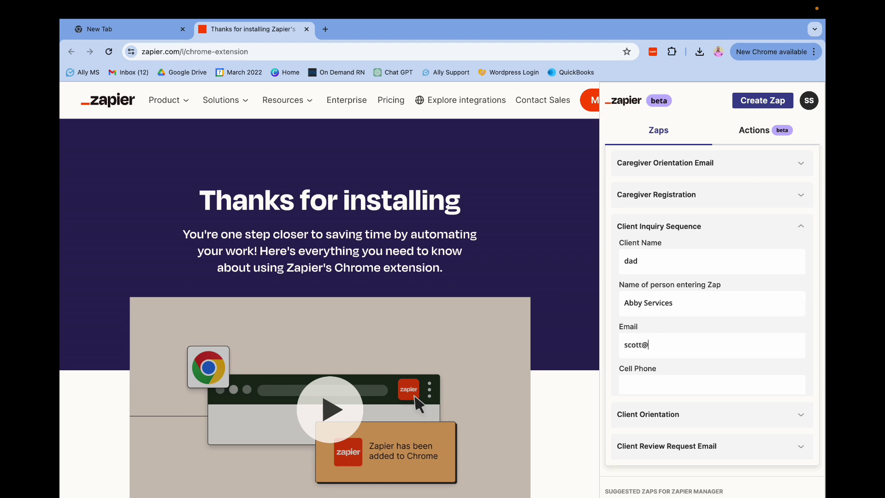
Fill in the client's email, cell phone, referral google, location fort myers, and hip-recovery needs
{"action": "key", "text": "Tab"}
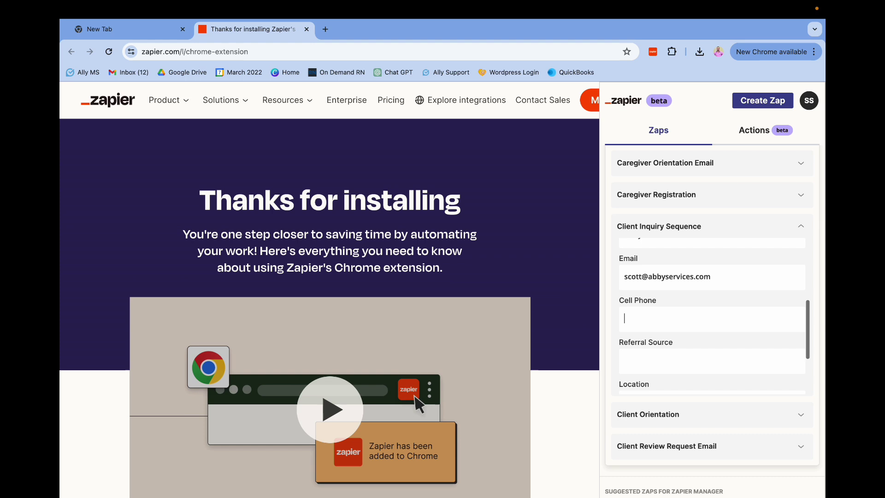
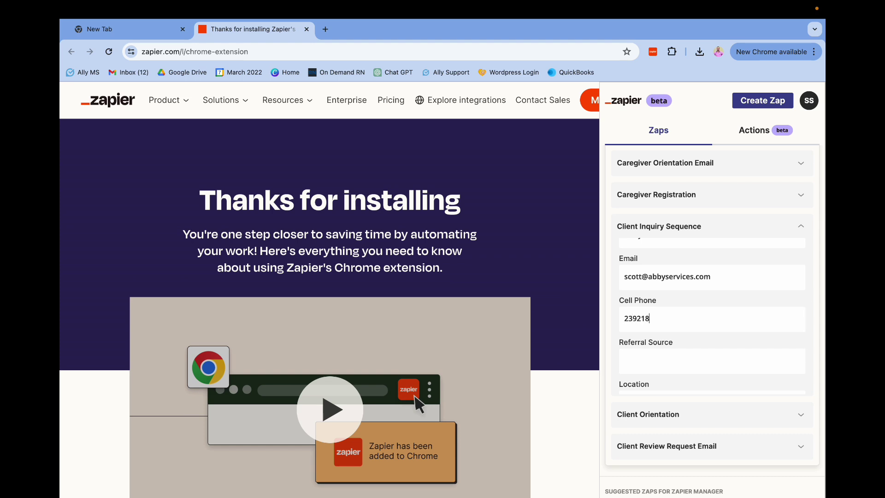
{"action": "type", "text": "google"}
{"action": "scroll", "coordinate": [712, 323], "scroll_direction": "down", "scroll_amount": 1}
{"action": "key", "text": "Tab"}
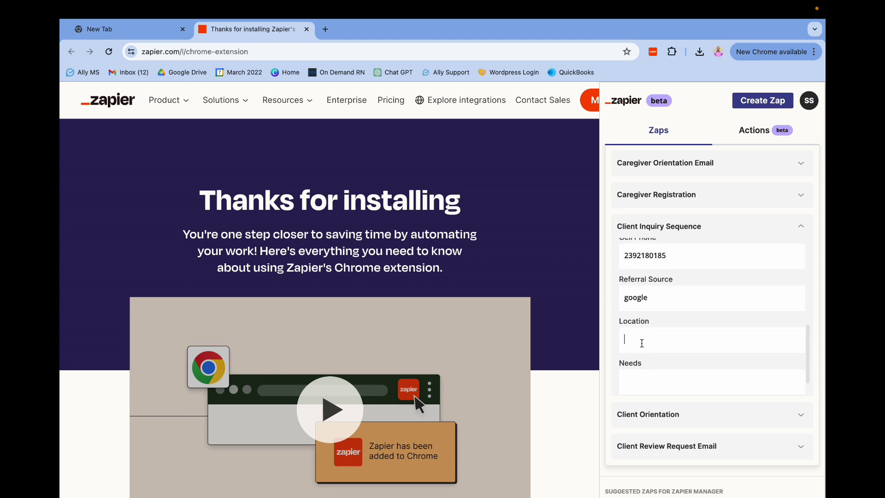
{"action": "type", "text": "fort myers"}
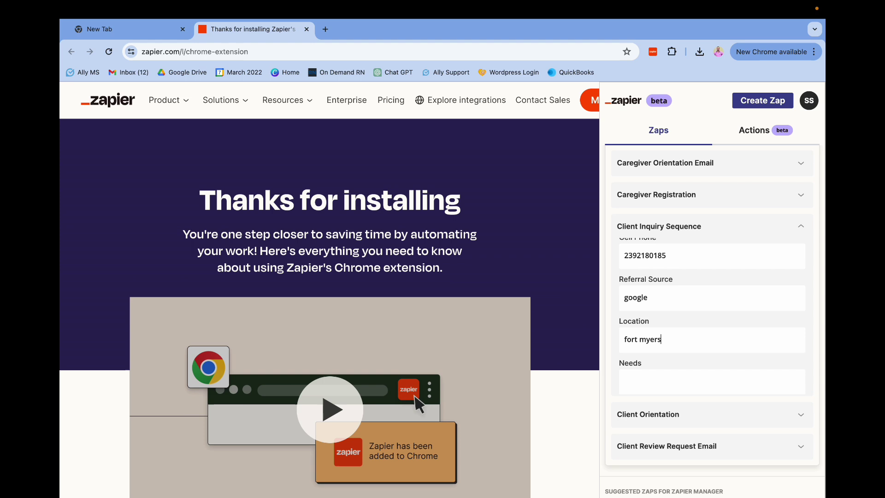
{"action": "key", "text": "Tab"}
{"action": "type", "text": "broke hip needs around the clock suypp"}
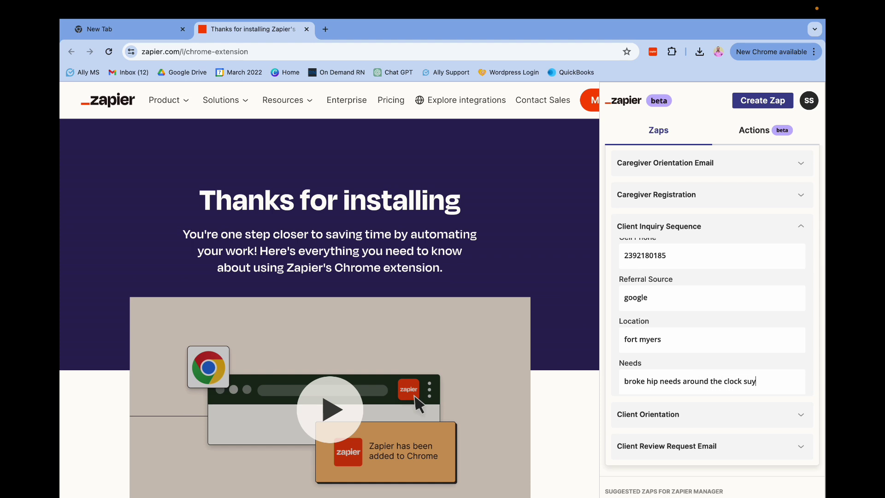
{"action": "key", "text": "BackSpace"}
{"action": "key", "text": "BackSpace"}
{"action": "key", "text": "BackSpace"}
{"action": "key", "text": "BackSpace"}
{"action": "type", "text": "upport while re"}
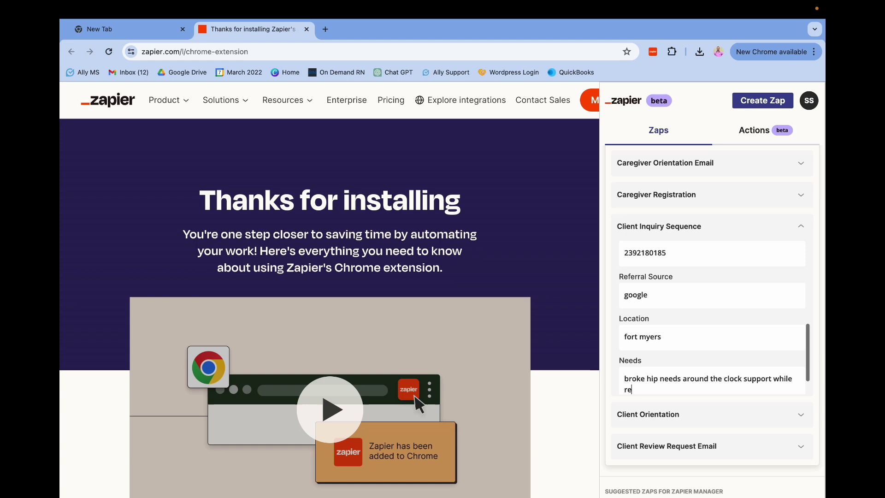
{"action": "type", "text": "covering"}
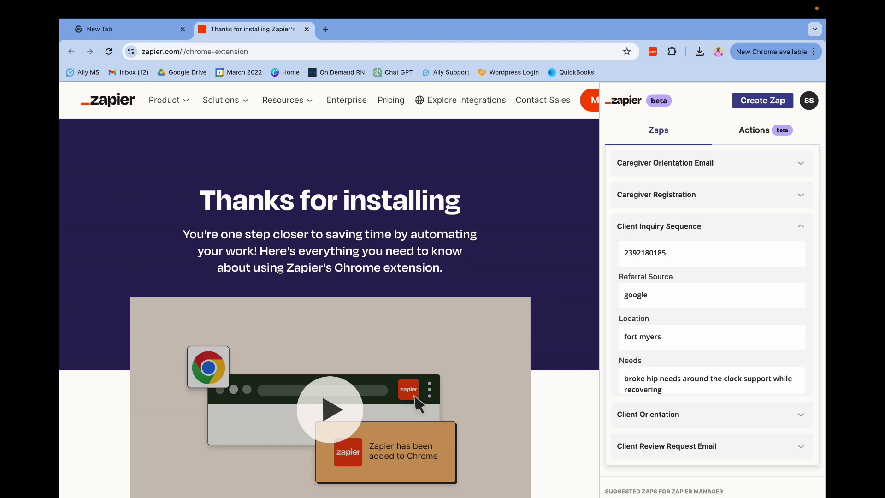
{"action": "type", "text": "."}
{"action": "scroll", "coordinate": [664, 332], "scroll_direction": "down", "scroll_amount": 1}
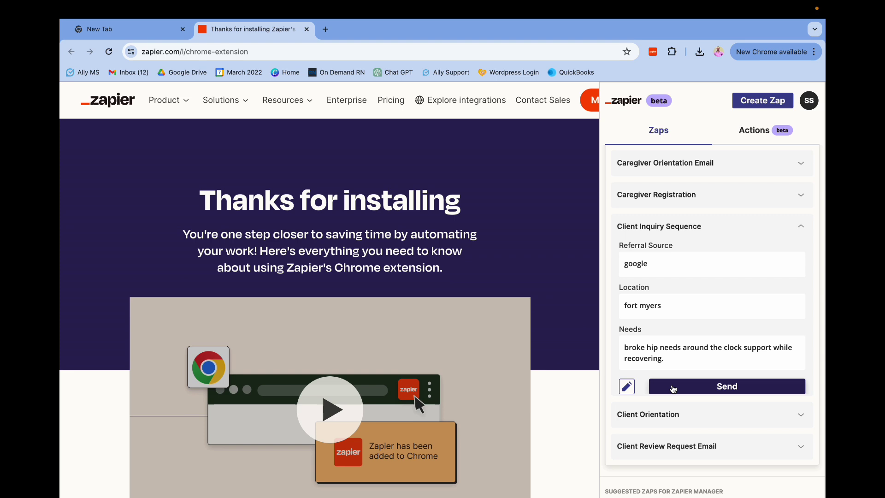
Send the test inquiry, then view the dashboard's Recent Zaps with Client Inquiry Sequence on
{"action": "left_click", "coordinate": [673, 388]}
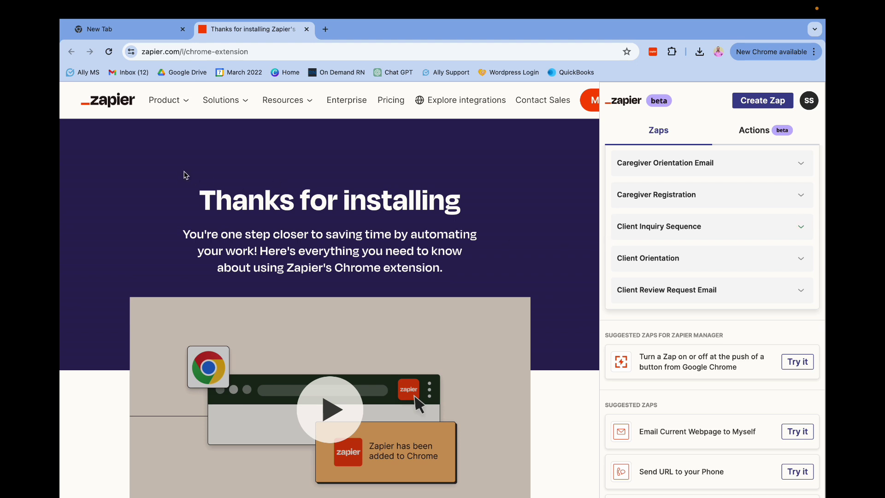
{"action": "left_click", "coordinate": [119, 107]}
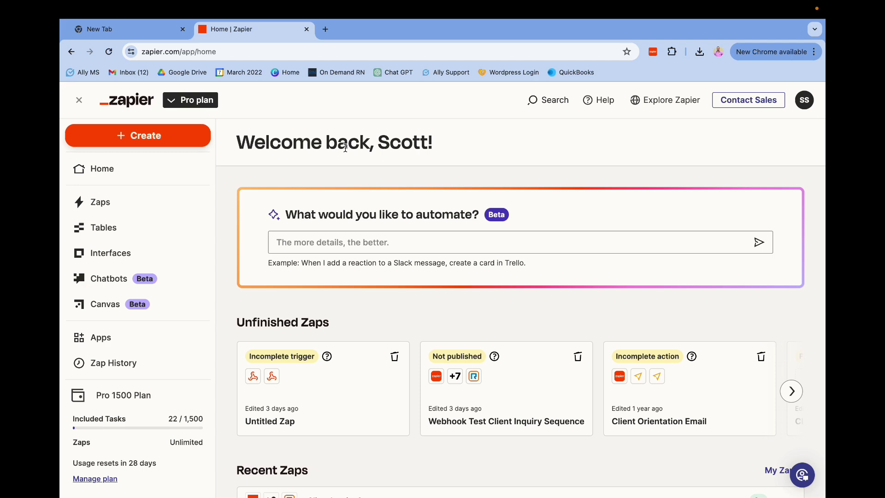
{"action": "left_click", "coordinate": [112, 174]}
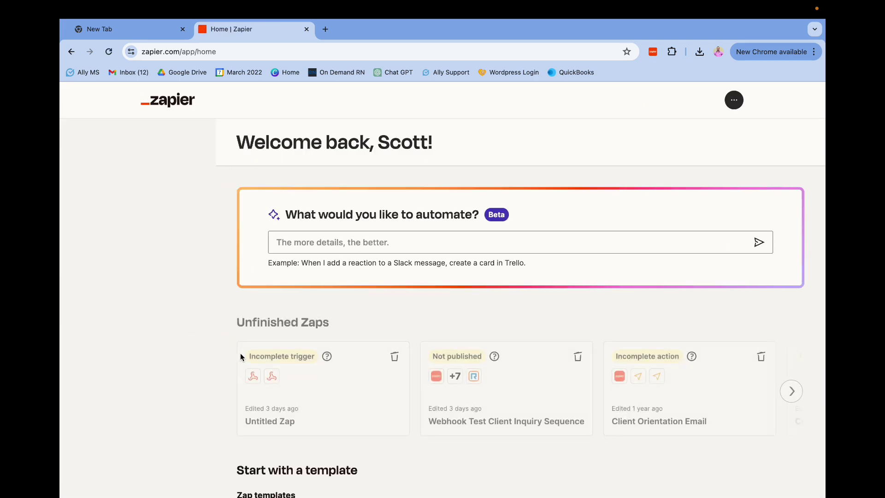
{"action": "scroll", "coordinate": [240, 355], "scroll_direction": "down", "scroll_amount": 3}
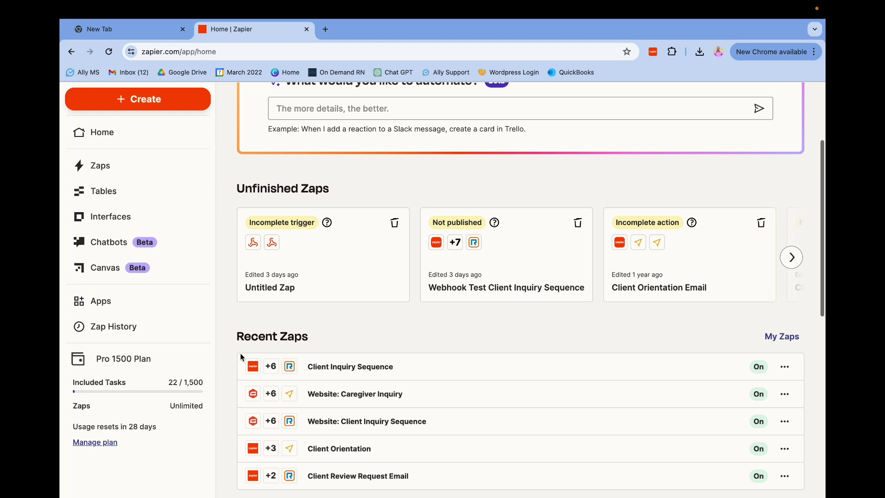
{"action": "scroll", "coordinate": [370, 315], "scroll_direction": "down", "scroll_amount": 1}
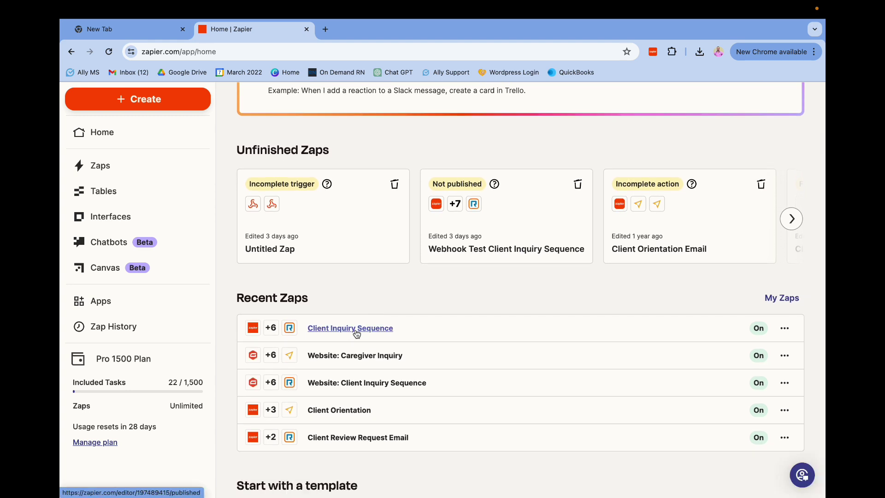
{"action": "left_click", "coordinate": [356, 329]}
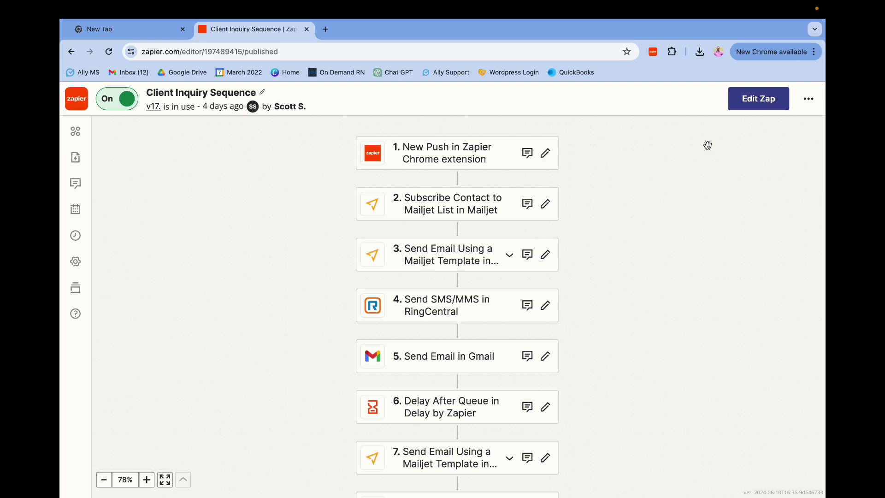
{"action": "left_click", "coordinate": [479, 155]}
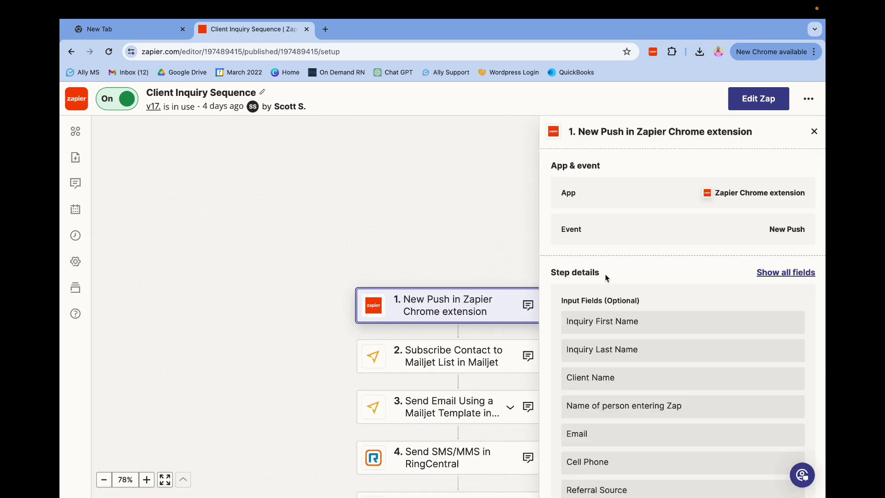
{"action": "scroll", "coordinate": [607, 277], "scroll_direction": "down", "scroll_amount": 3}
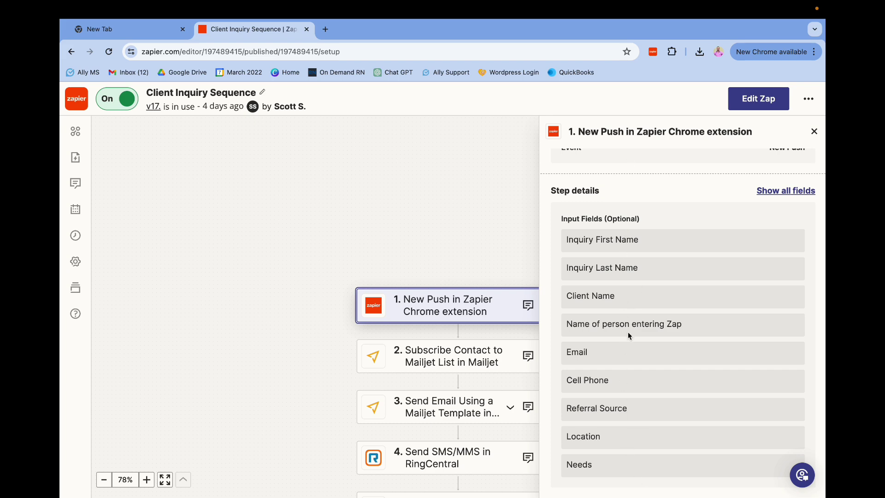
{"action": "left_click", "coordinate": [814, 133]}
{"action": "scroll", "coordinate": [571, 231], "scroll_direction": "down", "scroll_amount": 2}
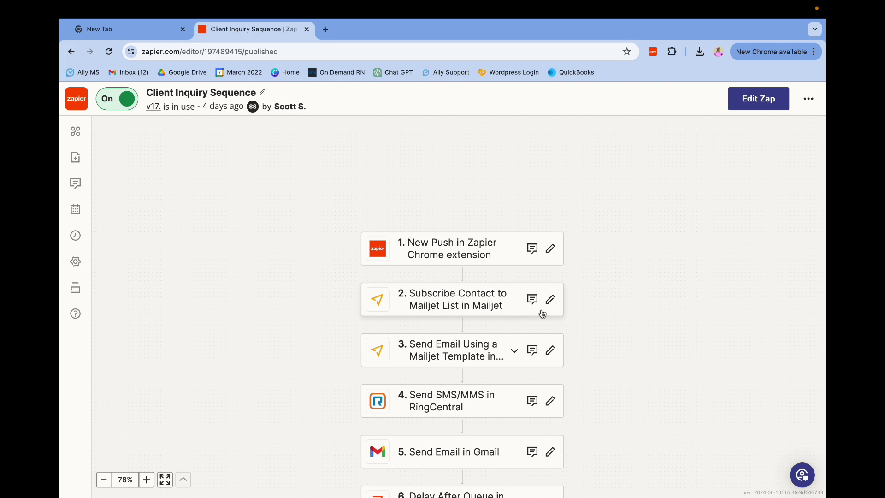
{"action": "scroll", "coordinate": [636, 334], "scroll_direction": "down", "scroll_amount": 1}
{"action": "scroll", "coordinate": [631, 331], "scroll_direction": "down", "scroll_amount": 1}
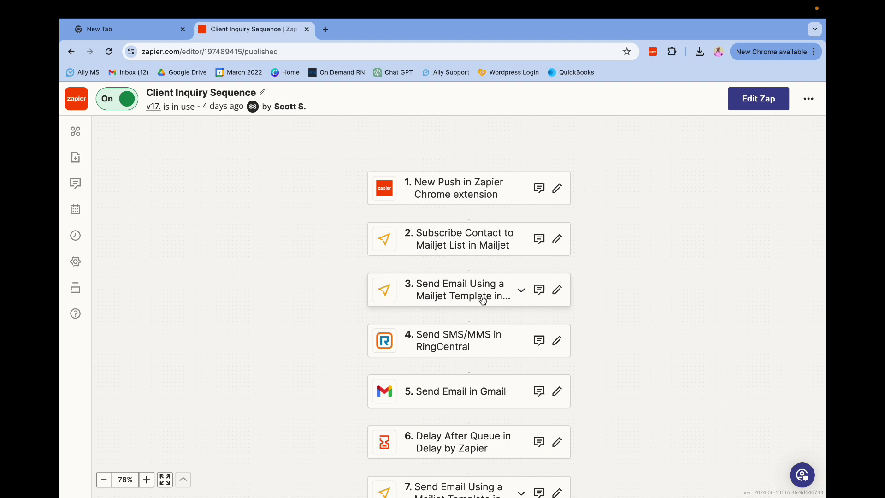
{"action": "scroll", "coordinate": [483, 301], "scroll_direction": "down", "scroll_amount": 1}
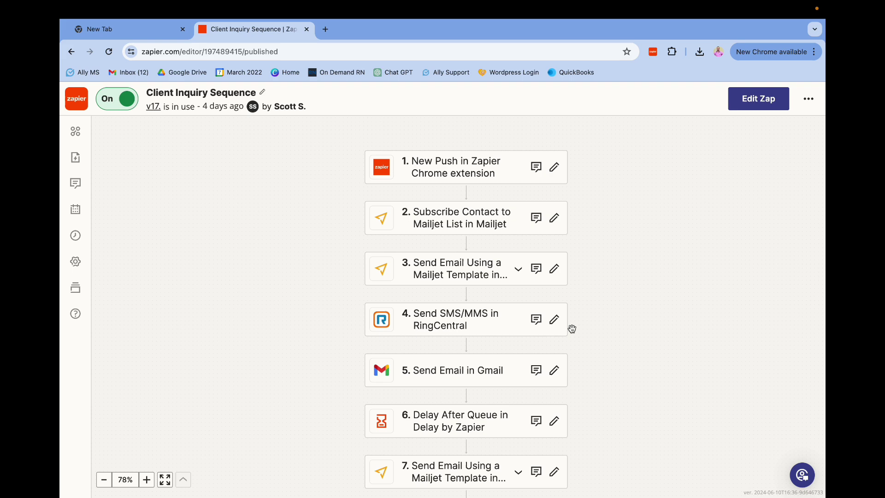
{"action": "left_click", "coordinate": [463, 369]}
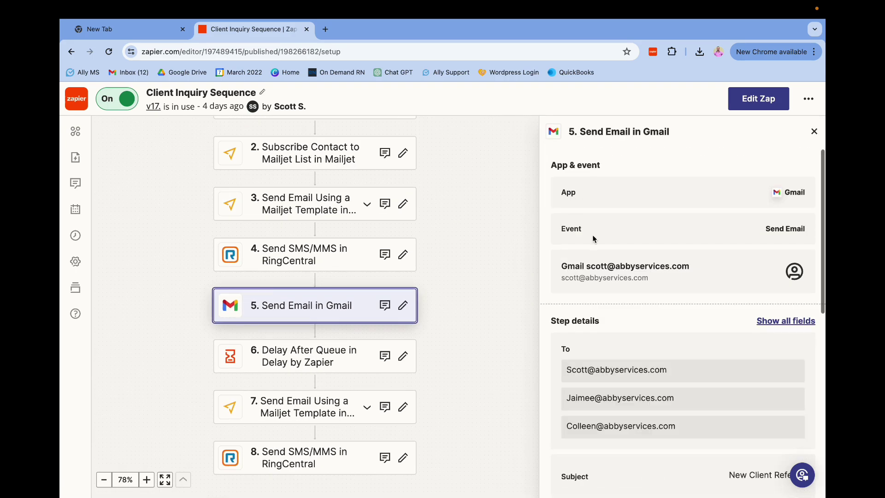
{"action": "scroll", "coordinate": [593, 234], "scroll_direction": "down", "scroll_amount": 3}
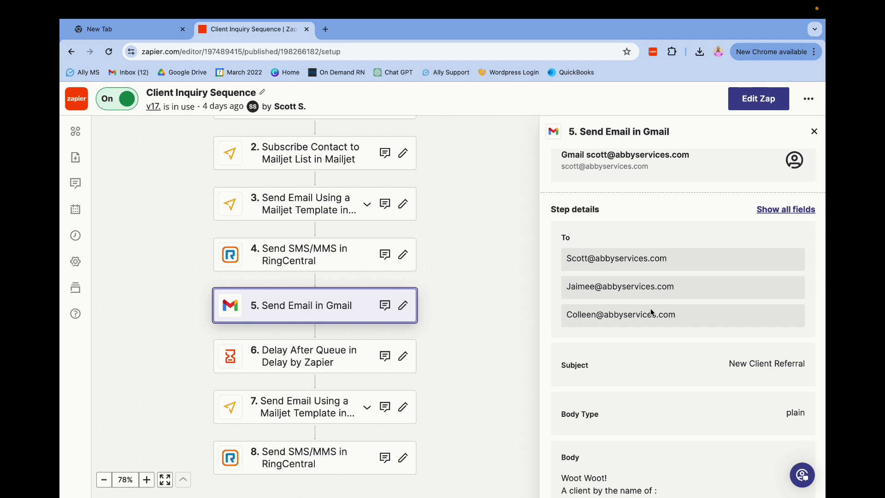
{"action": "scroll", "coordinate": [654, 316], "scroll_direction": "down", "scroll_amount": 5}
{"action": "scroll", "coordinate": [657, 318], "scroll_direction": "down", "scroll_amount": 2}
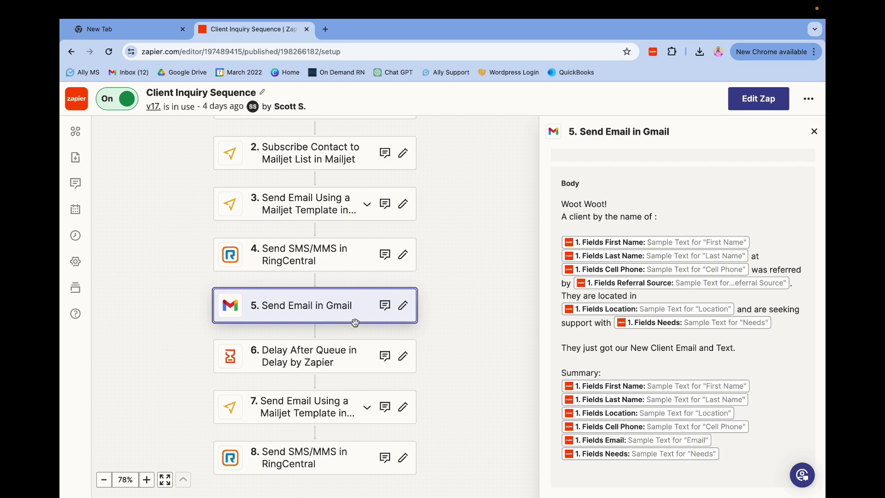
{"action": "scroll", "coordinate": [476, 314], "scroll_direction": "down", "scroll_amount": 1}
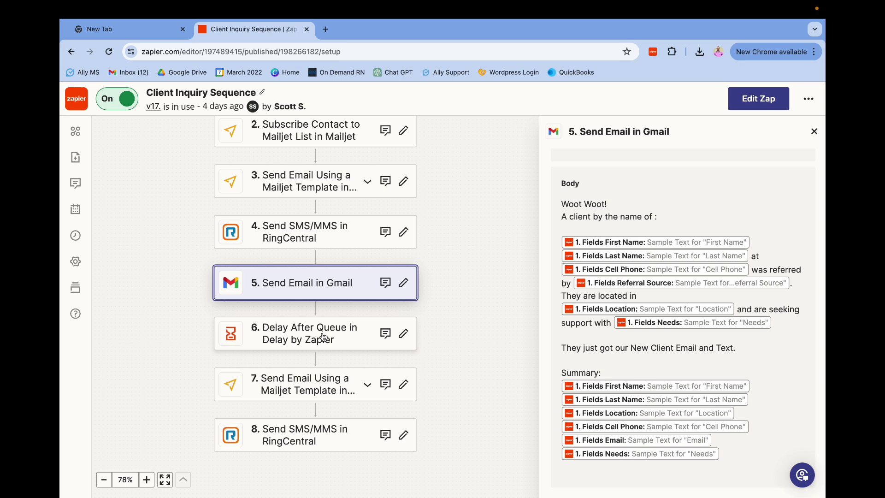
{"action": "scroll", "coordinate": [323, 337], "scroll_direction": "down", "scroll_amount": 1}
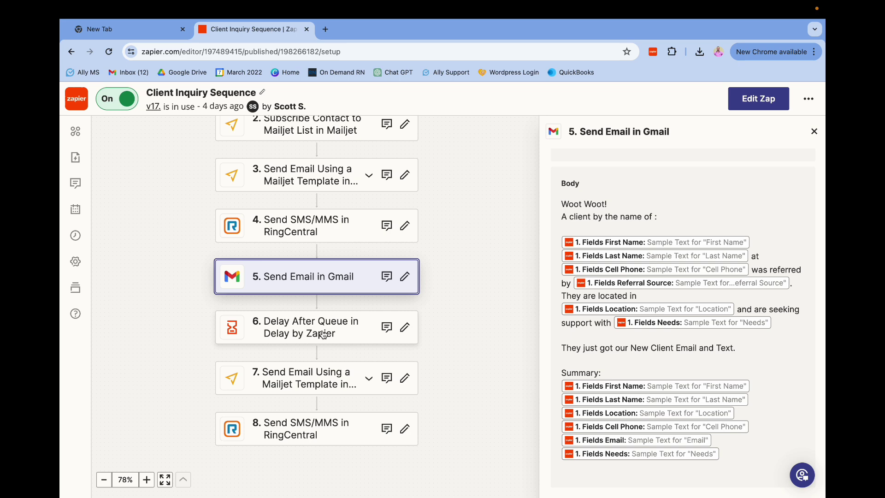
{"action": "scroll", "coordinate": [323, 337], "scroll_direction": "down", "scroll_amount": 1}
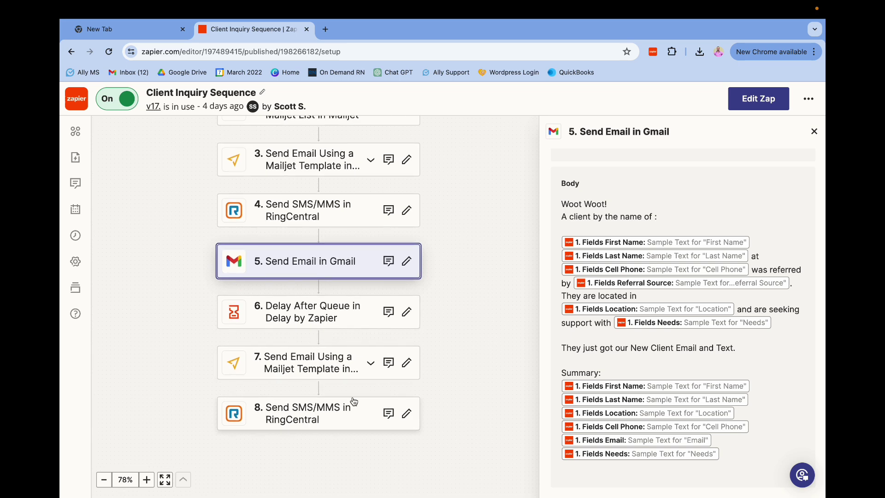
{"action": "scroll", "coordinate": [445, 366], "scroll_direction": "up", "scroll_amount": 5}
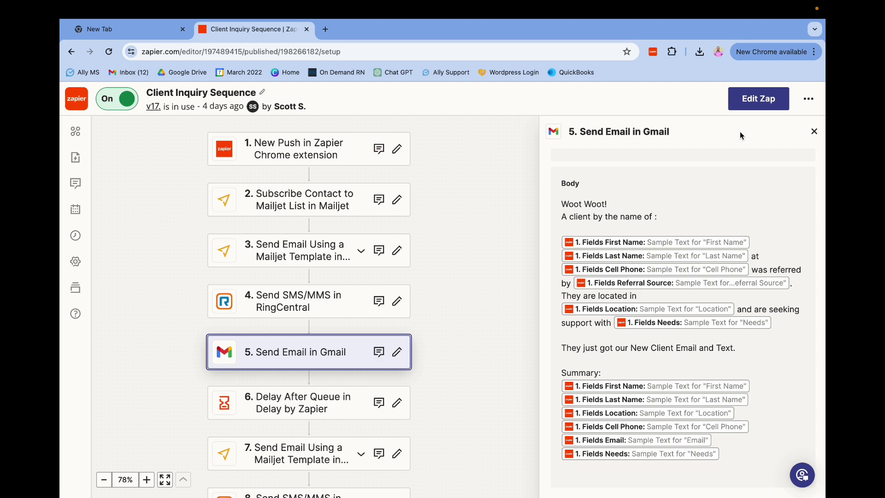
{"action": "left_click", "coordinate": [815, 131]}
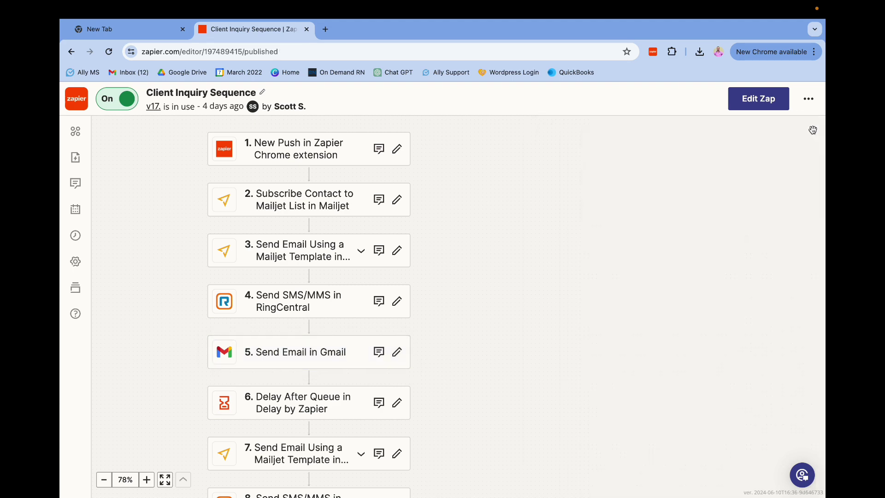
{"action": "key", "text": "super+shift+5"}
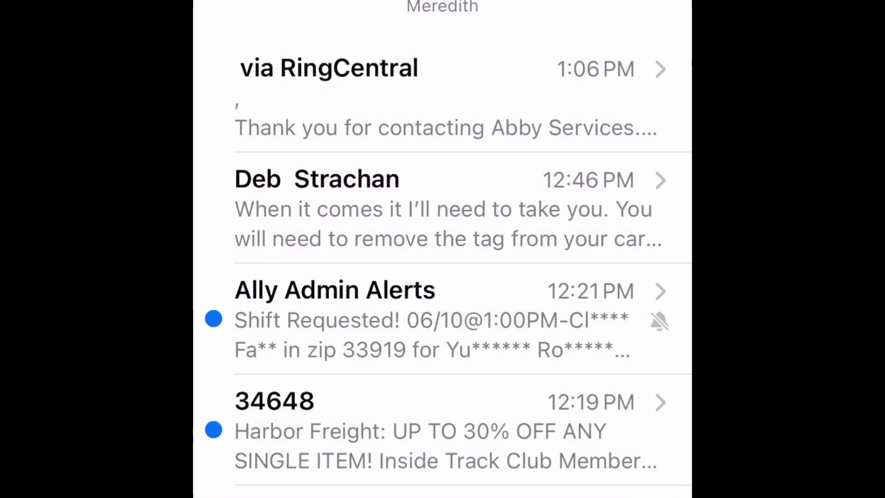
Open the 'via RingCentral' conversation and read the Abby Services thank-you text
{"action": "scroll", "coordinate": [442, 249], "scroll_direction": "up", "scroll_amount": 3}
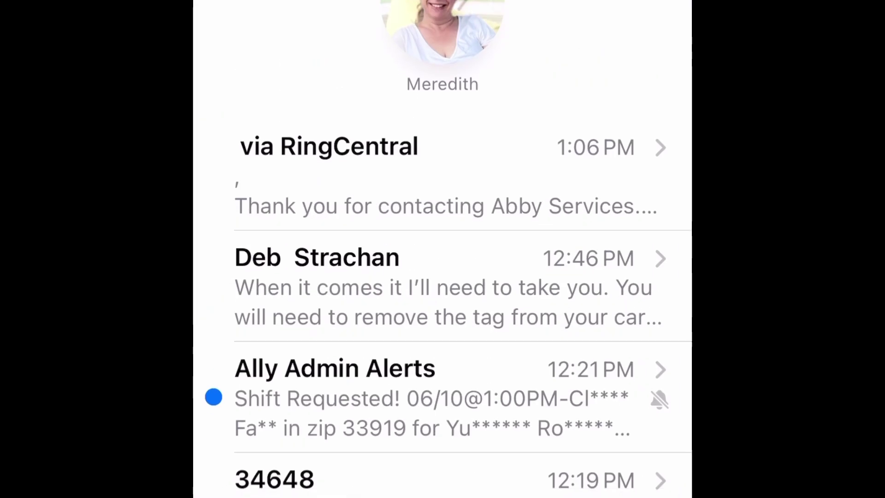
{"action": "left_click", "coordinate": [442, 175]}
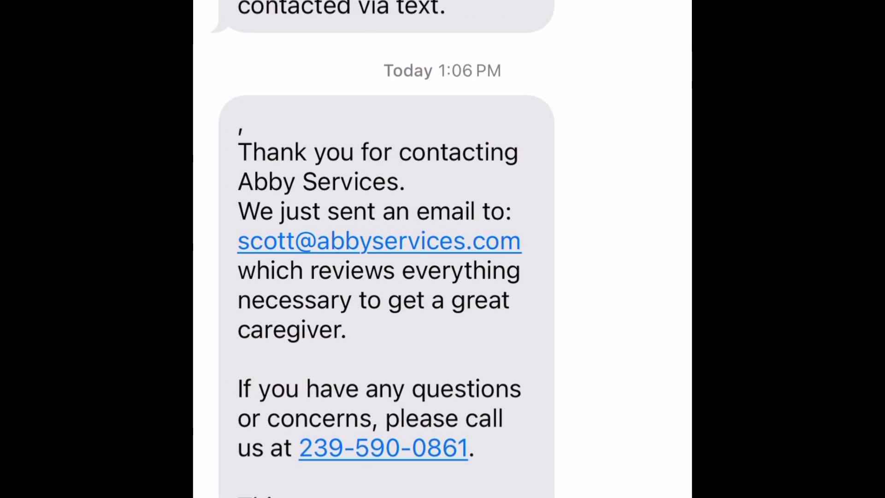
{"action": "scroll", "coordinate": [383, 249], "scroll_direction": "up", "scroll_amount": 3}
{"action": "scroll", "coordinate": [383, 249], "scroll_direction": "down", "scroll_amount": 3}
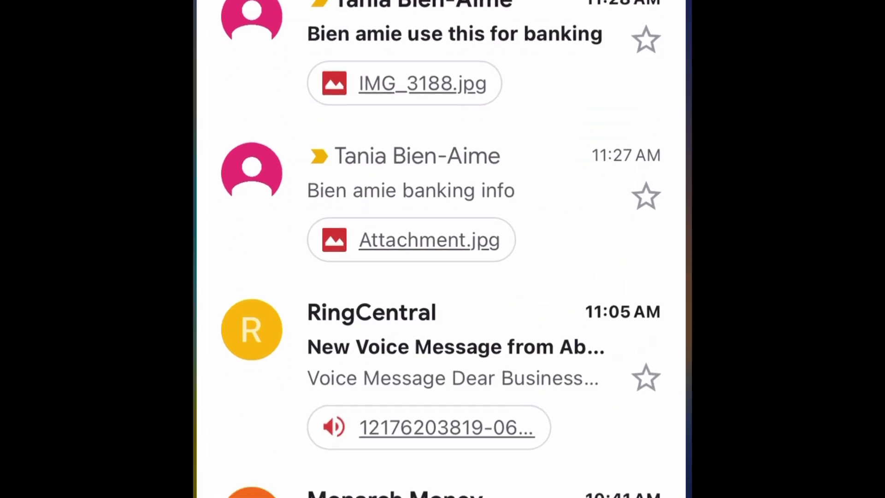
Open the Abby Services Client Inquiry email and read its 'A great caregiver is just a call away!' body
{"action": "scroll", "coordinate": [442, 249], "scroll_direction": "up", "scroll_amount": 10}
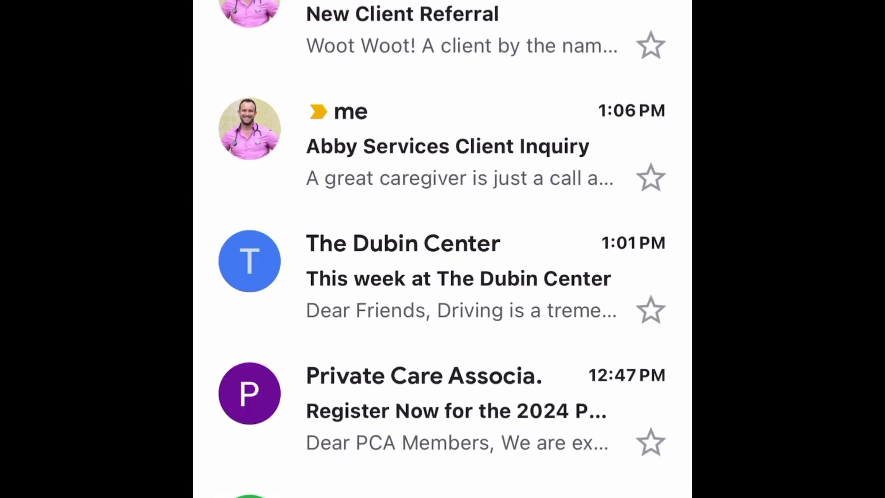
{"action": "left_click", "coordinate": [443, 144]}
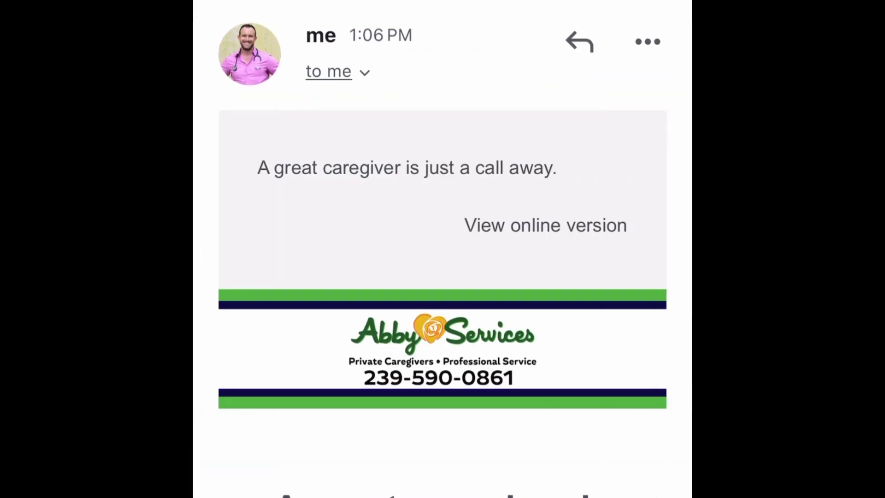
{"action": "scroll", "coordinate": [442, 249], "scroll_direction": "down", "scroll_amount": 5}
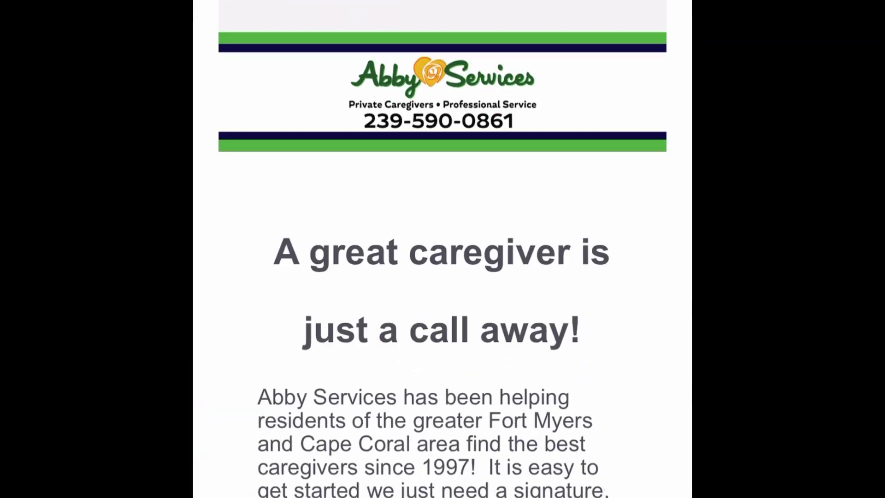
{"action": "scroll", "coordinate": [443, 248], "scroll_direction": "down", "scroll_amount": 5}
{"action": "scroll", "coordinate": [443, 249], "scroll_direction": "up", "scroll_amount": 2}
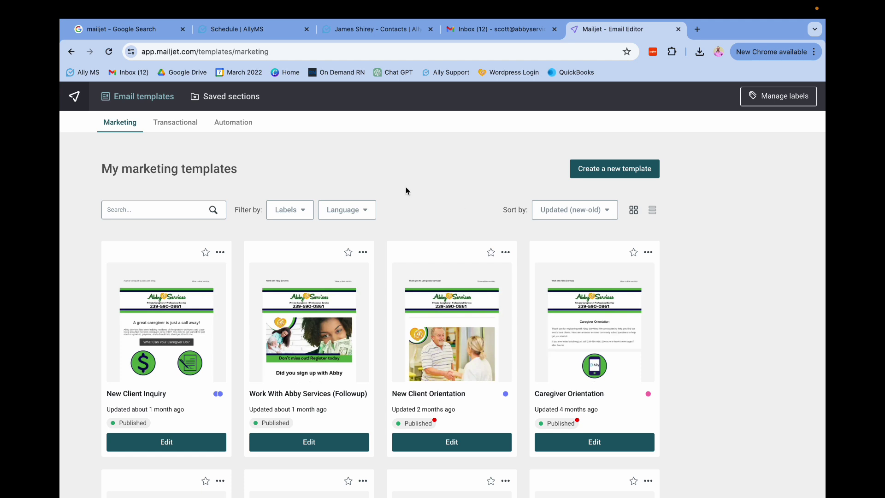
{"action": "scroll", "coordinate": [708, 300], "scroll_direction": "down", "scroll_amount": 1}
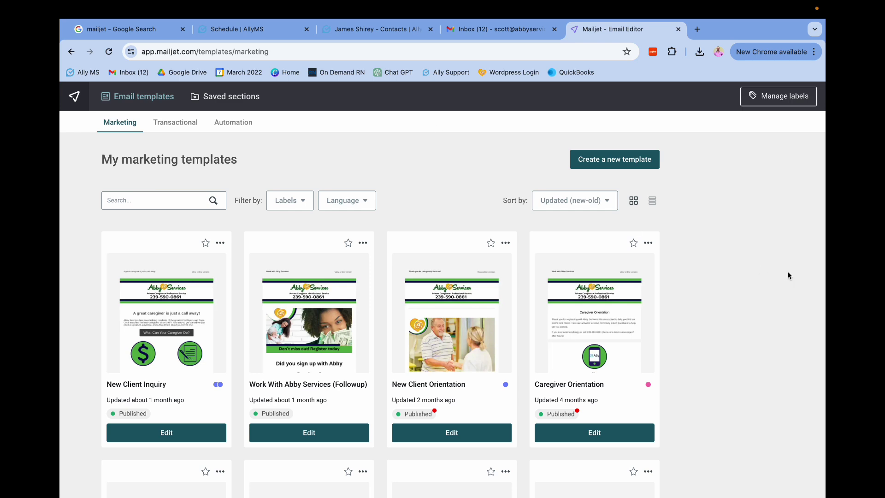
{"action": "scroll", "coordinate": [526, 316], "scroll_direction": "down", "scroll_amount": 4}
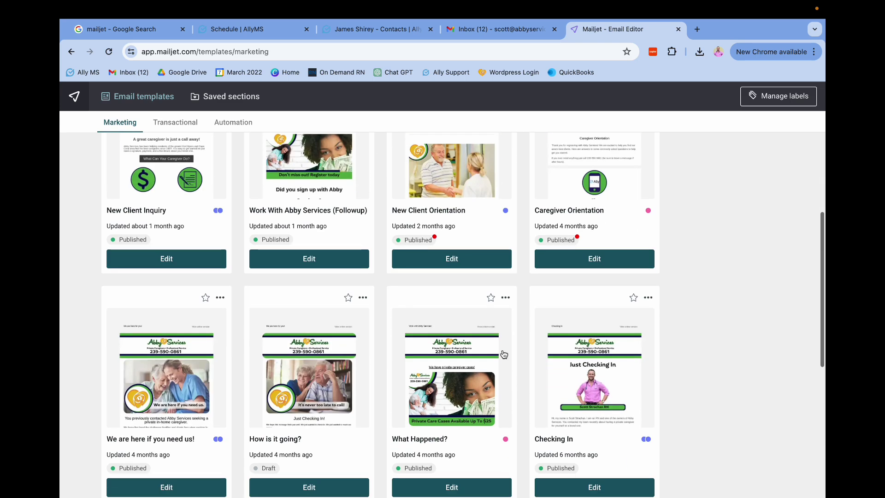
{"action": "left_click", "coordinate": [621, 400]}
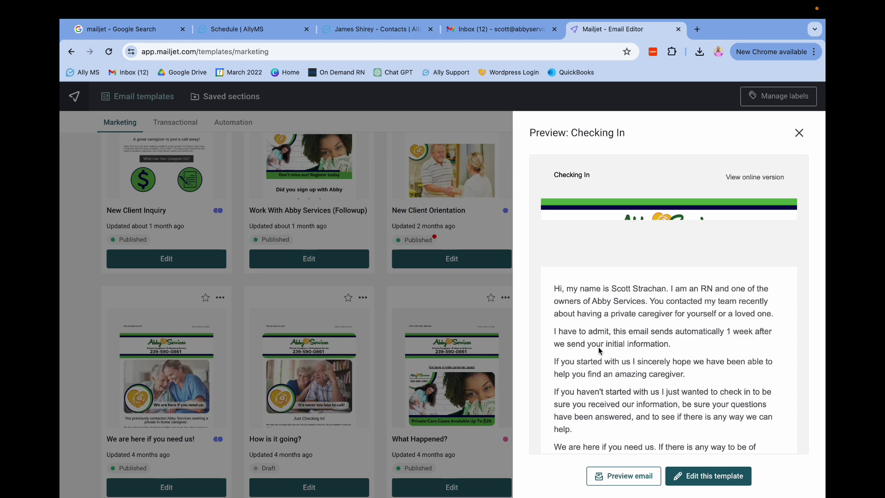
{"action": "scroll", "coordinate": [618, 291], "scroll_direction": "down", "scroll_amount": 5}
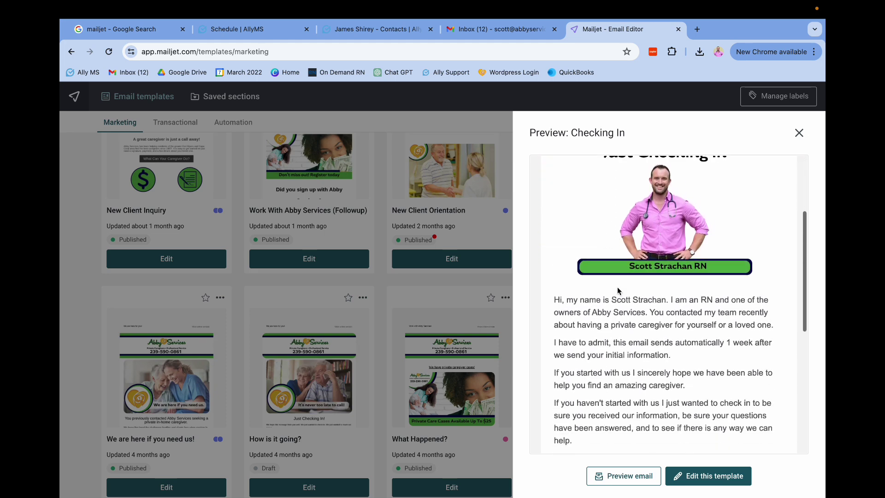
{"action": "scroll", "coordinate": [618, 290], "scroll_direction": "down", "scroll_amount": 3}
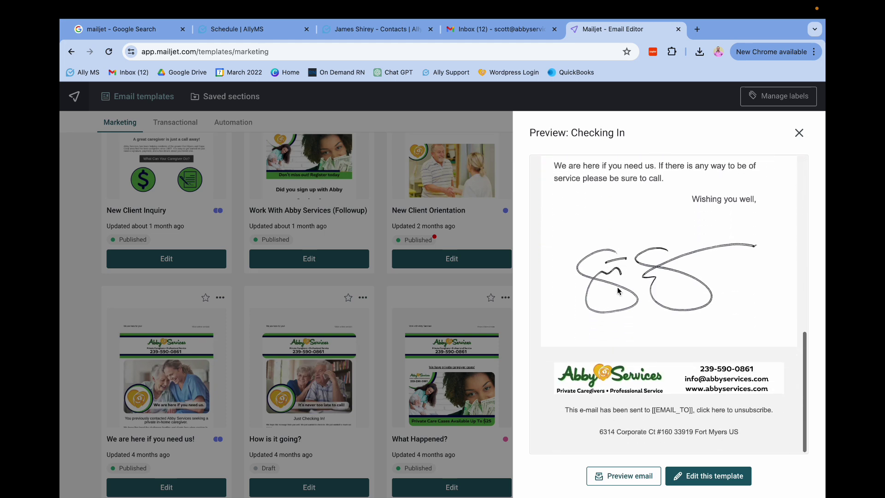
{"action": "left_click", "coordinate": [799, 132]}
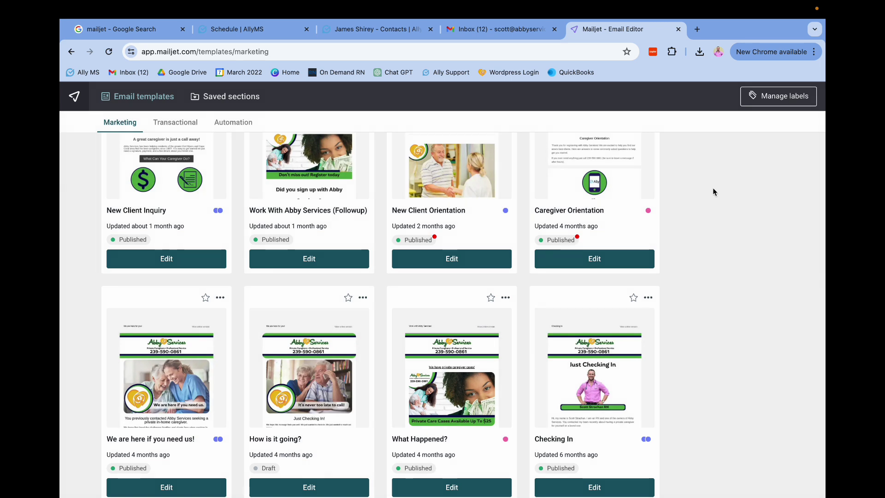
{"action": "scroll", "coordinate": [713, 189], "scroll_direction": "up", "scroll_amount": 3}
{"action": "mouse_move", "coordinate": [456, 307]}
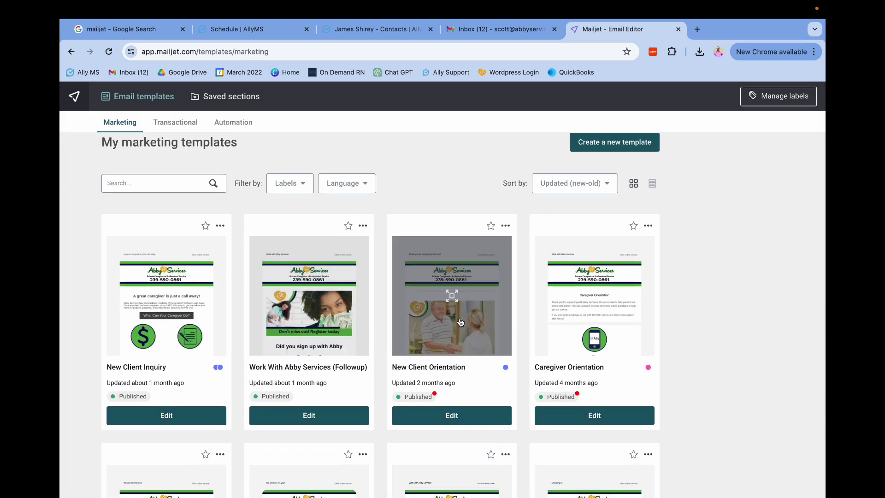
{"action": "mouse_move", "coordinate": [568, 335]}
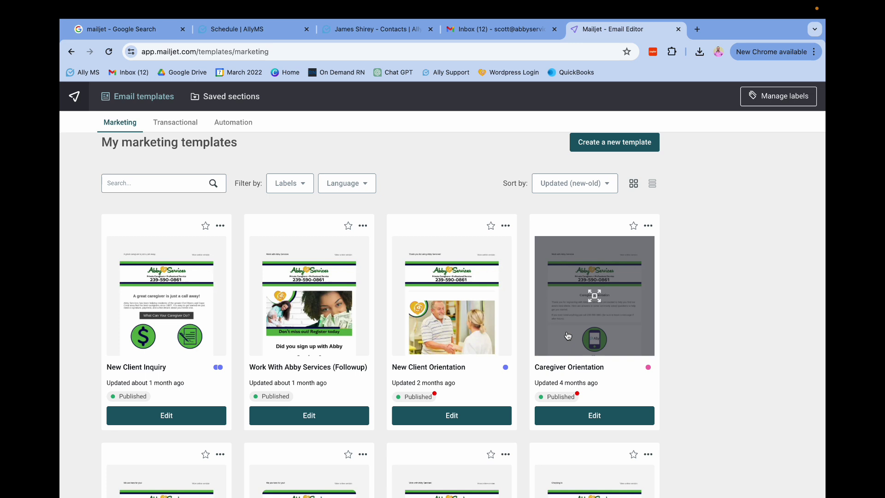